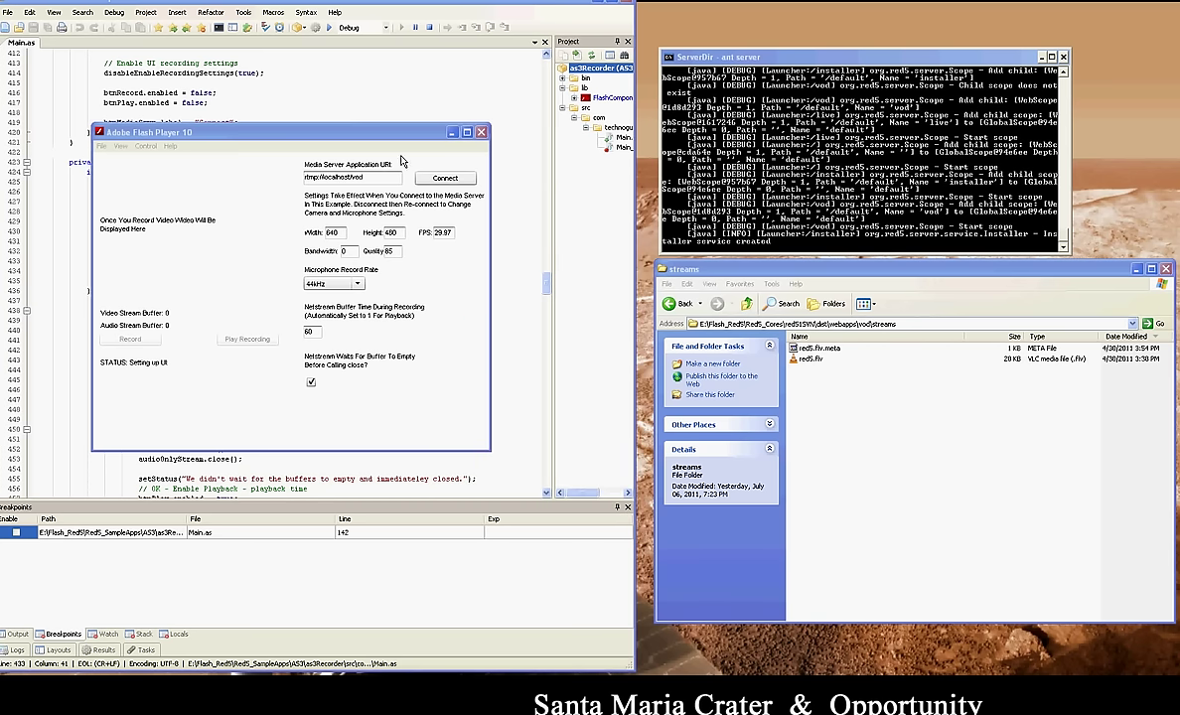
Confirm Logitech QuickCam Chat as the Flash Player camera in the settings panel.
right_click(144, 221)
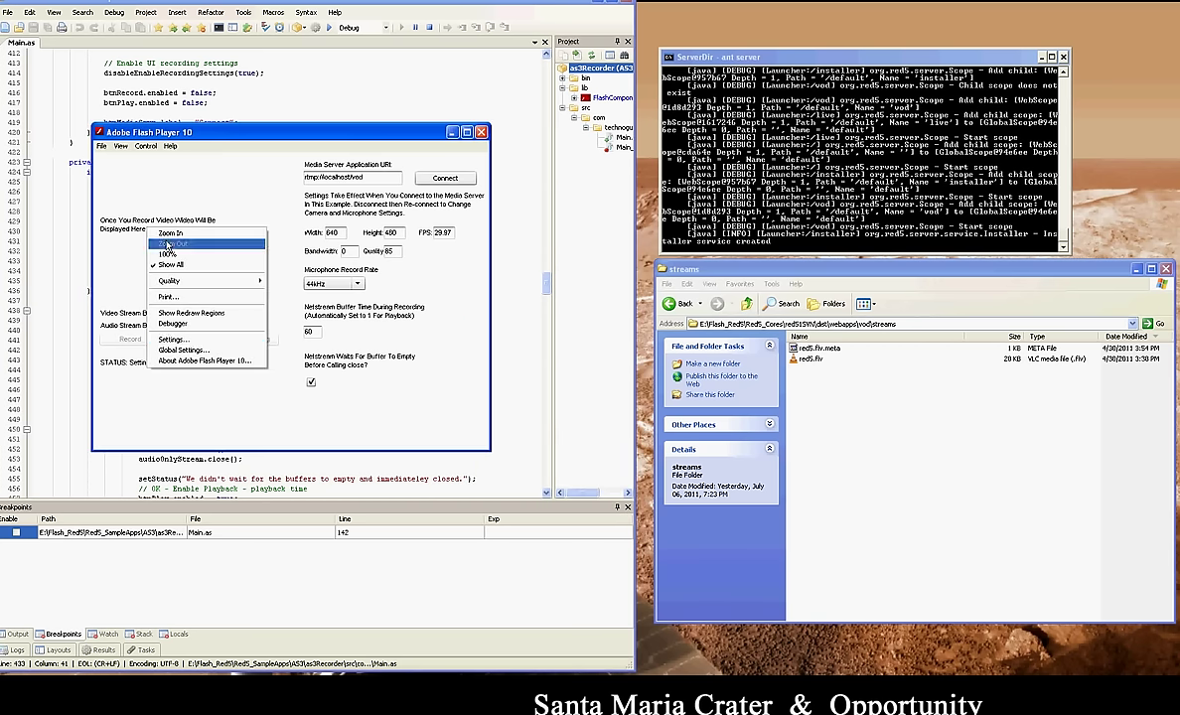
left_click(191, 341)
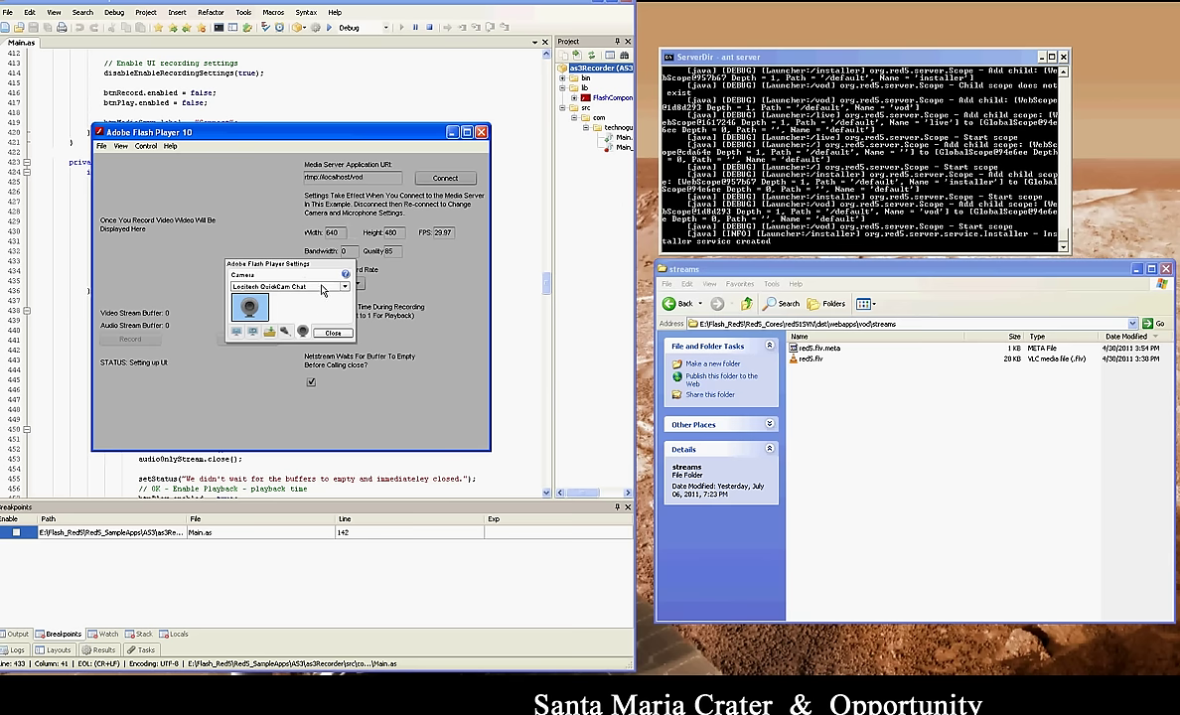
left_click(344, 288)
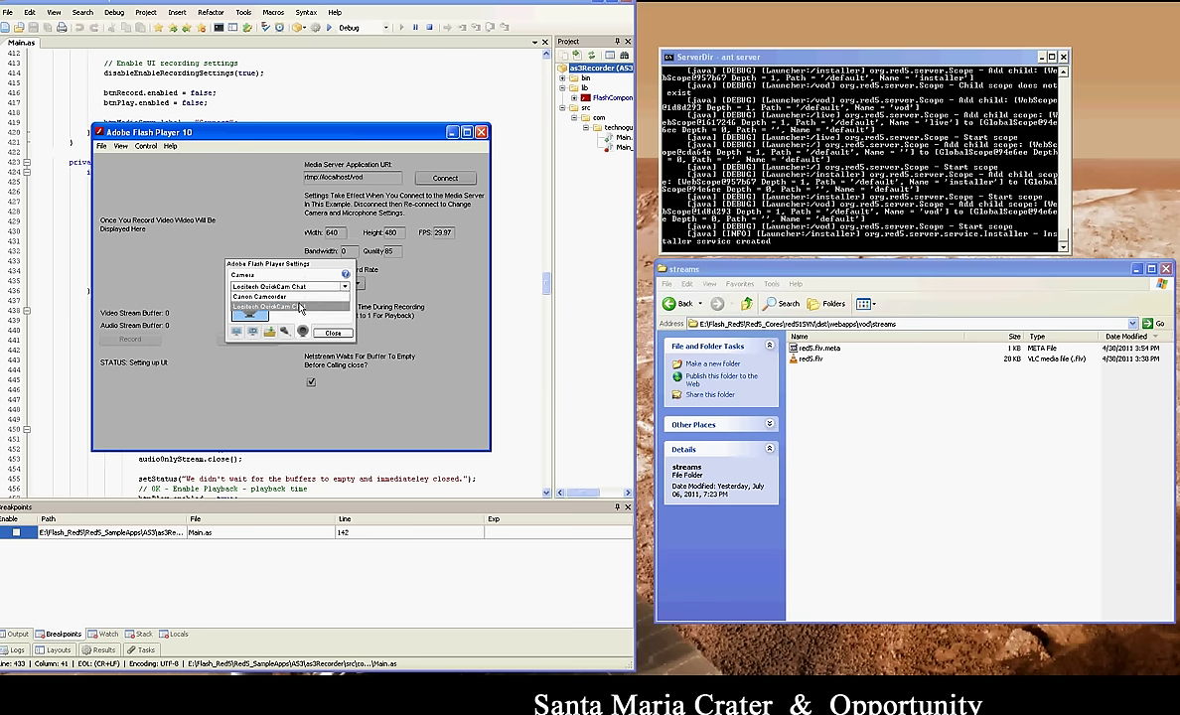
left_click(281, 288)
left_click(329, 338)
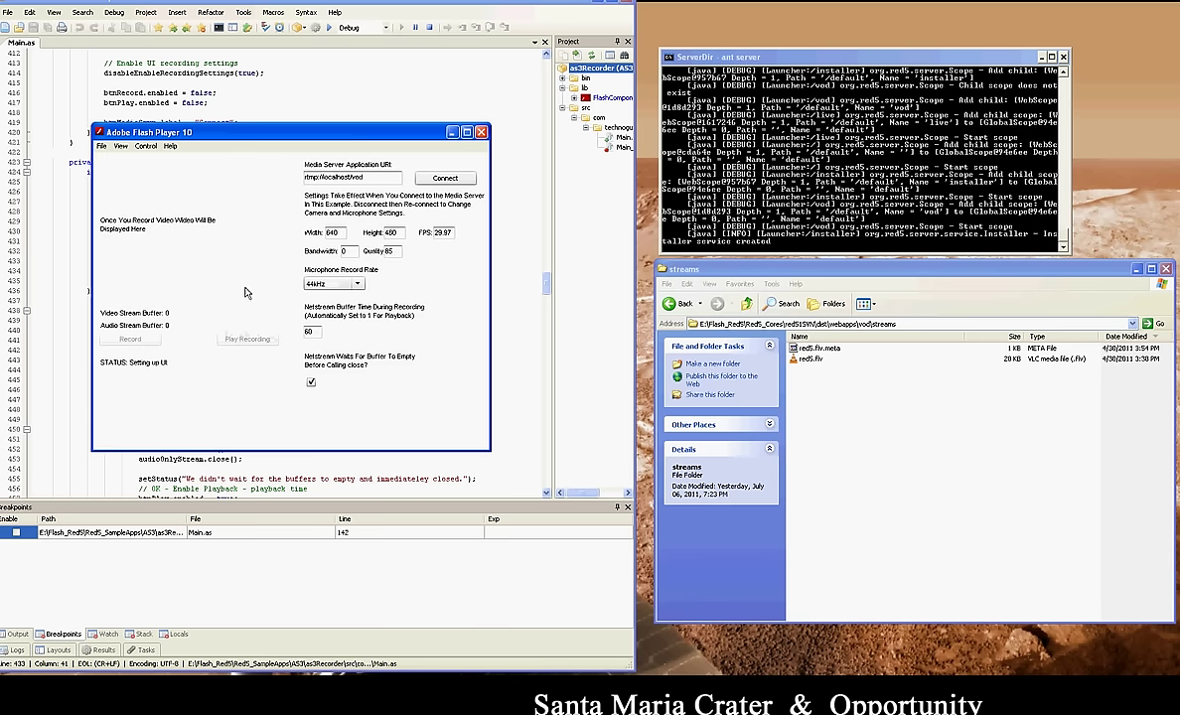
Adjust the Quality value, reconnect to rtmp://localhost/vod, and start recording with camera access allowed.
left_click(447, 180)
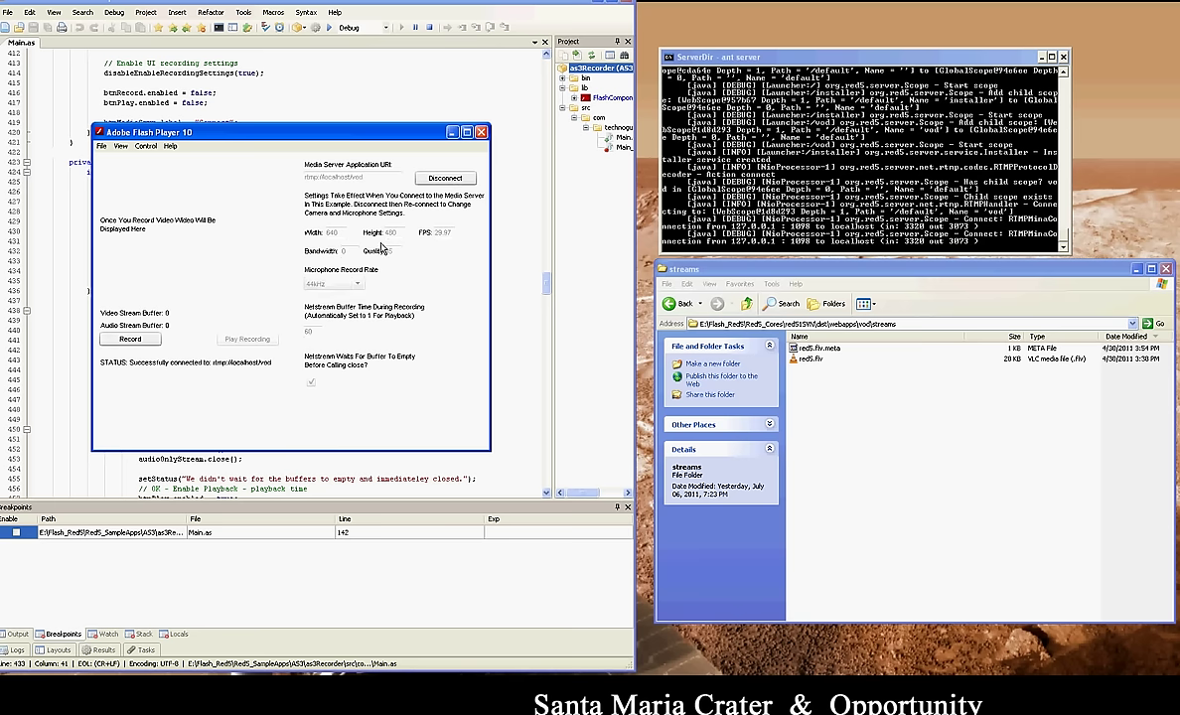
left_click(444, 178)
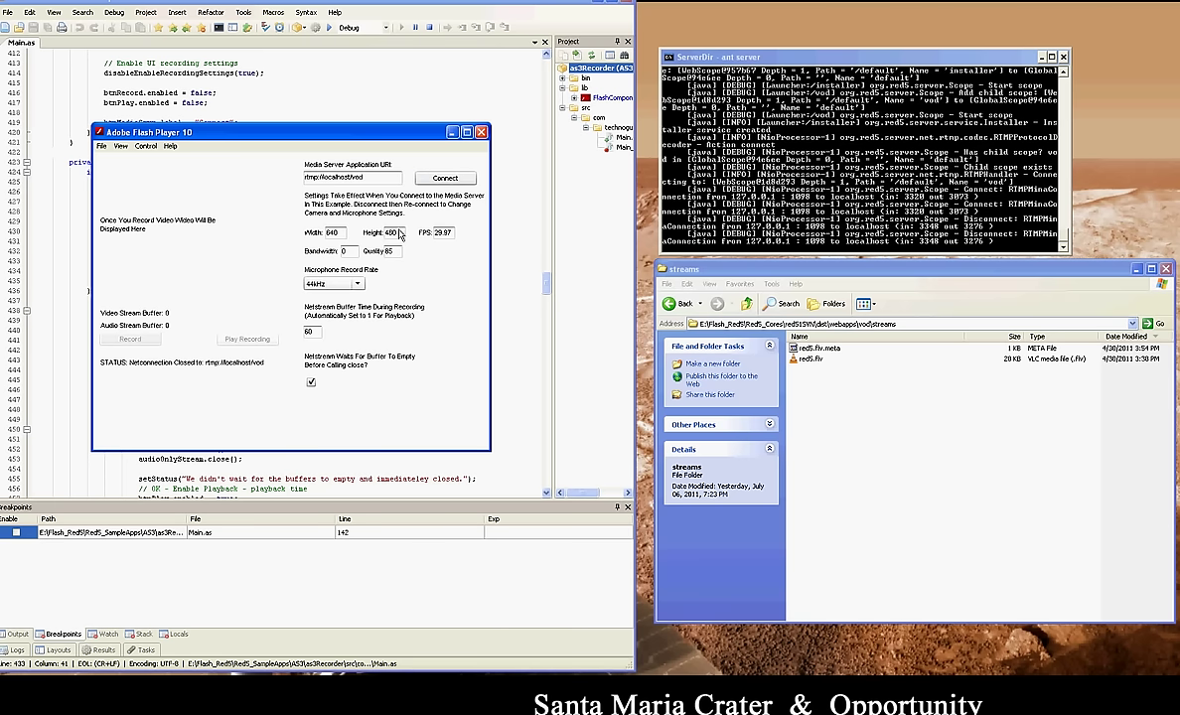
double_click(397, 252)
left_click(445, 178)
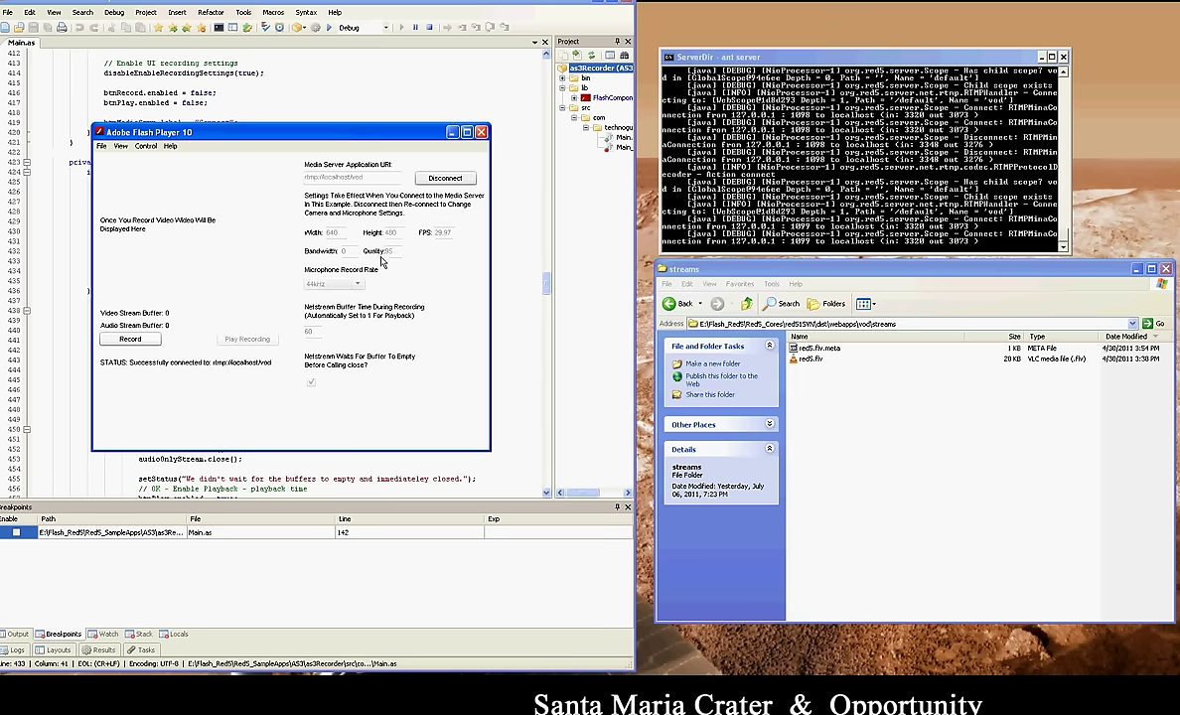
left_click(130, 338)
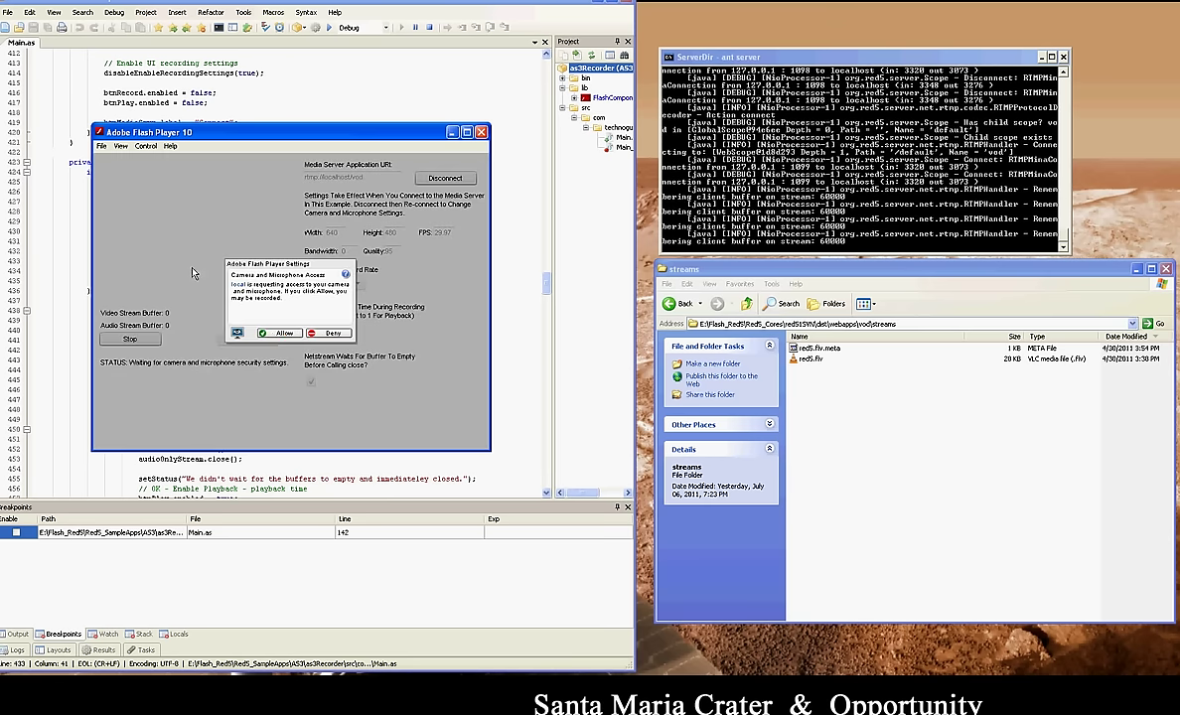
left_click(276, 335)
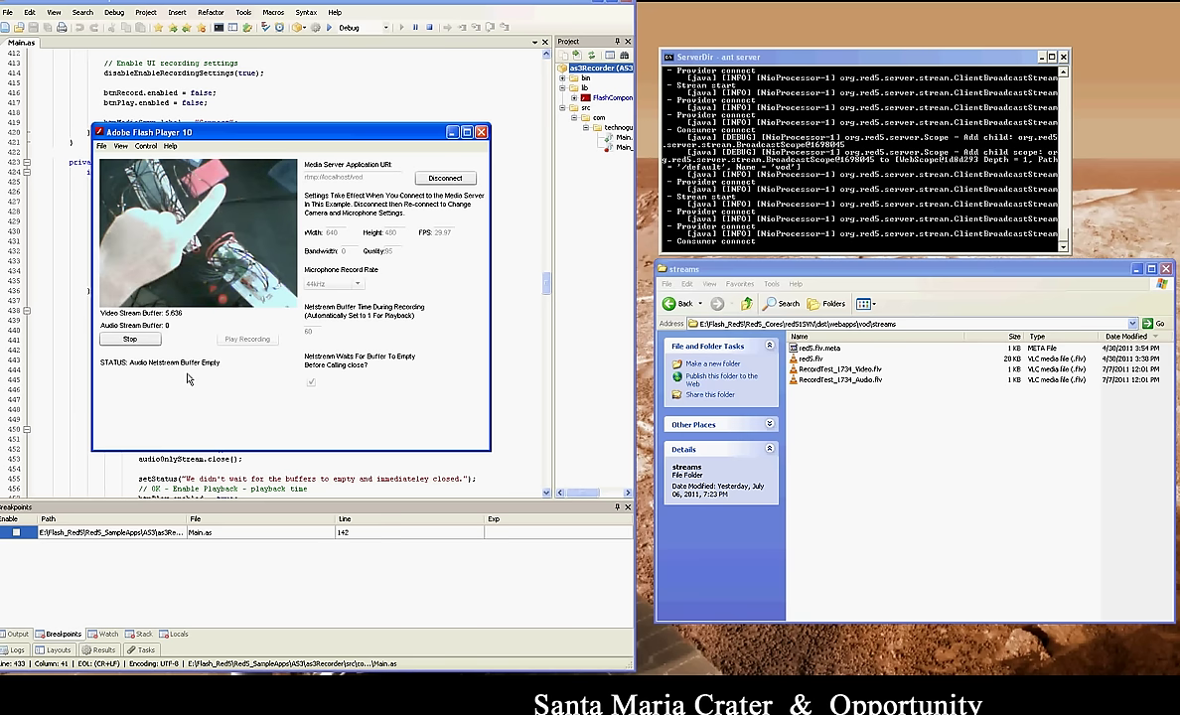
Stop the RecordTest_1734 recording, play it back, then stop playback.
left_click(130, 339)
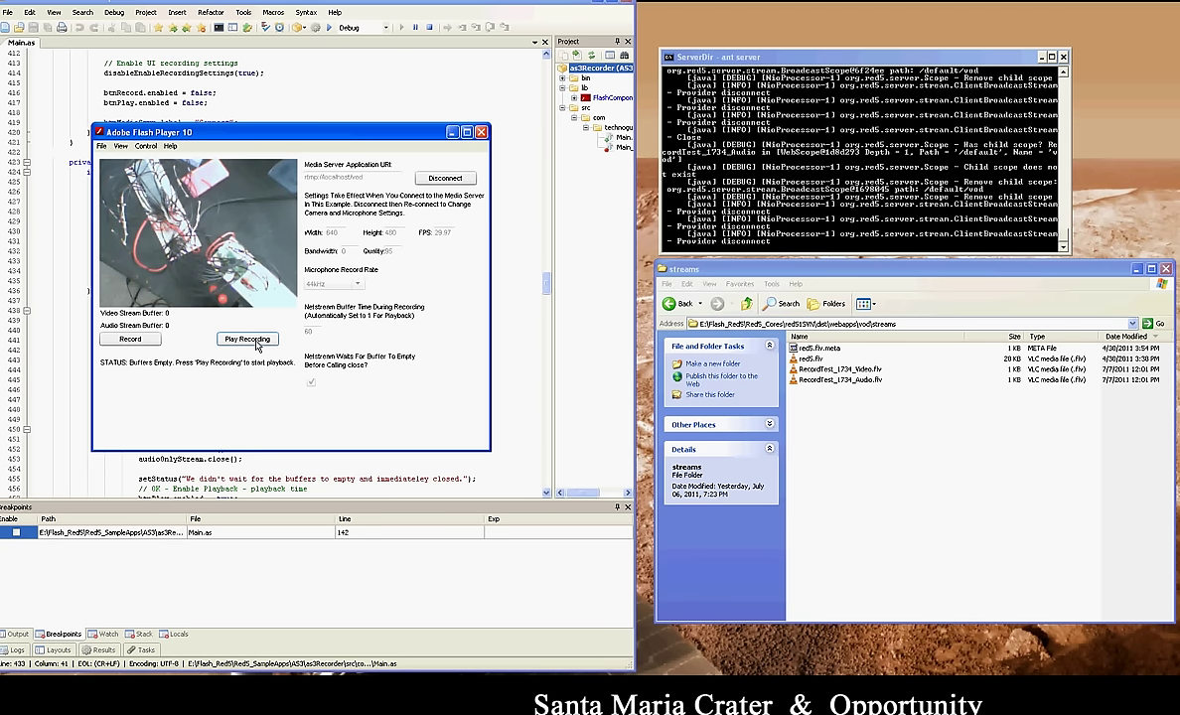
left_click(254, 340)
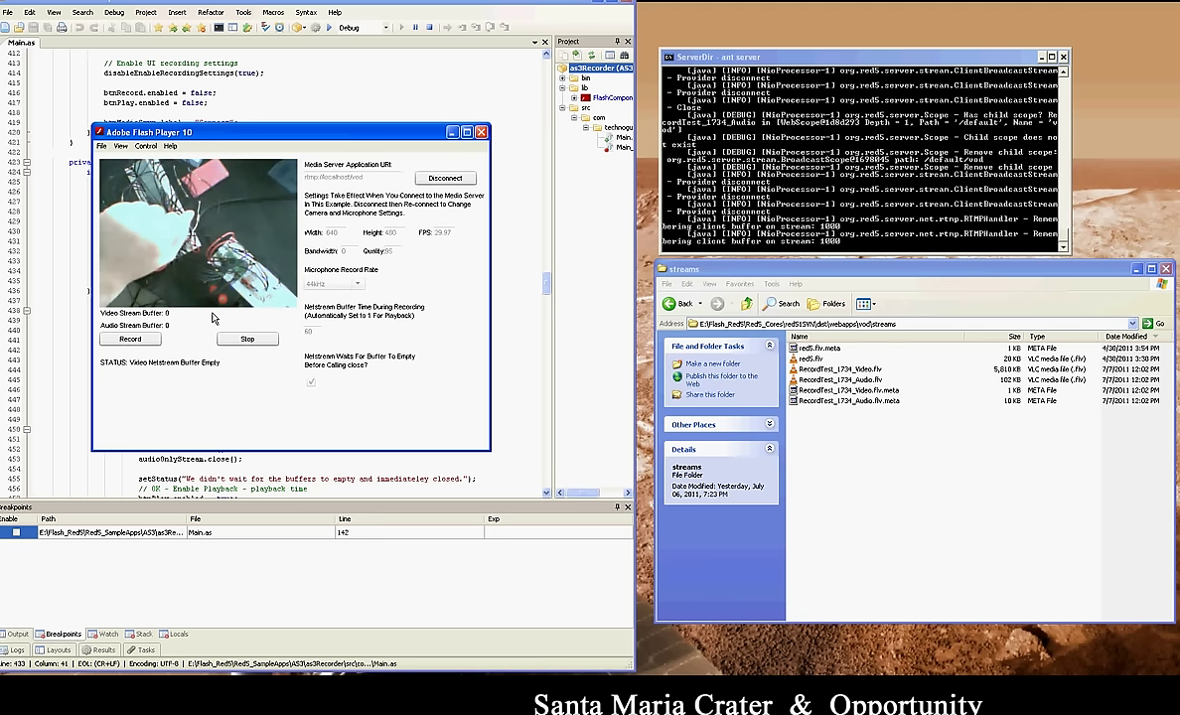
left_click(249, 339)
Disconnect and switch the Flash Player camera to Canon Camcorder.
left_click(417, 179)
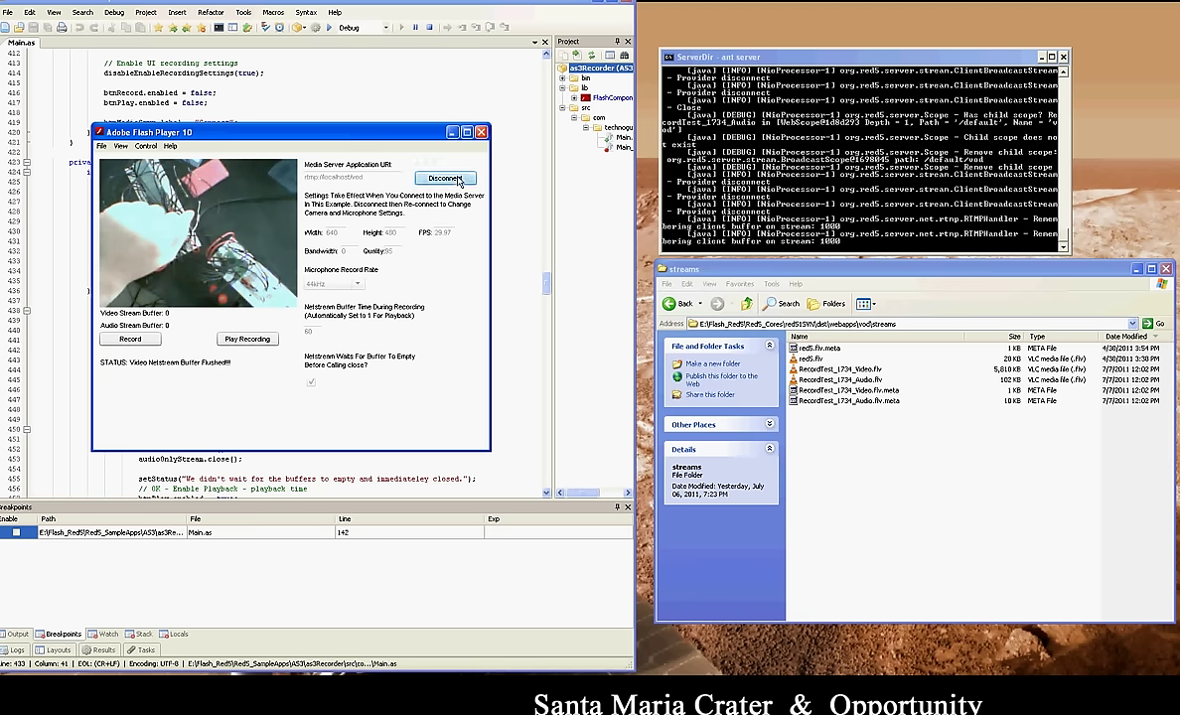
right_click(191, 226)
left_click(243, 340)
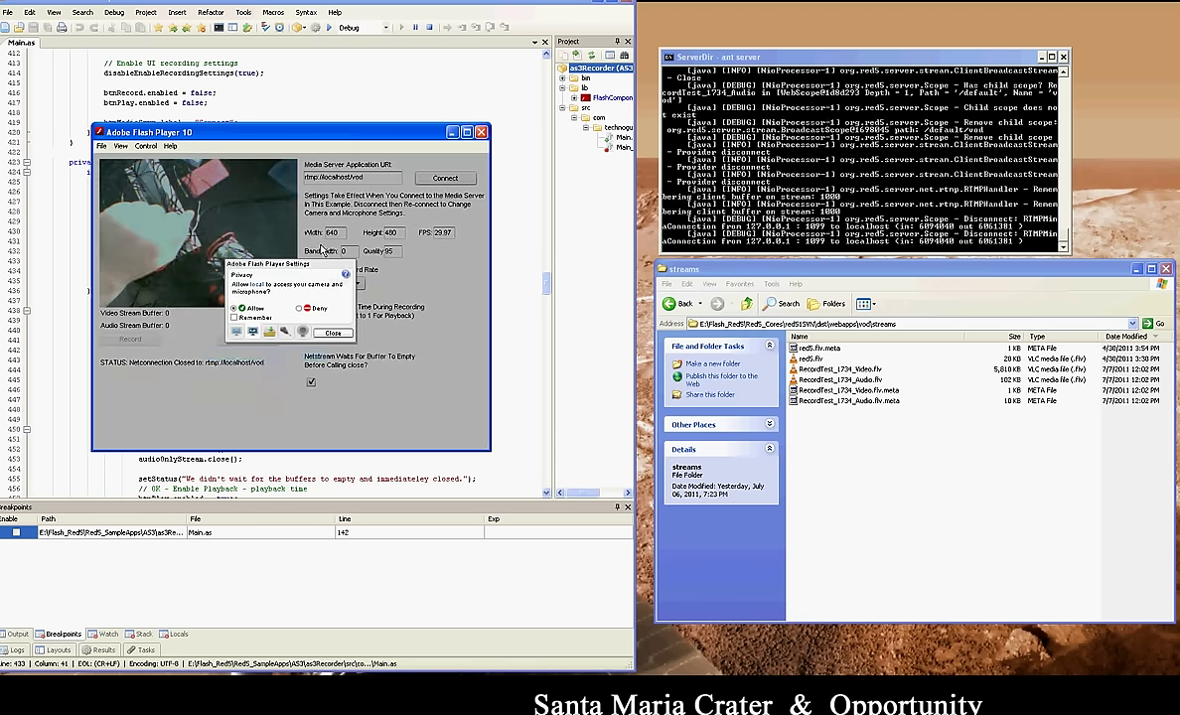
left_click(303, 332)
left_click(298, 286)
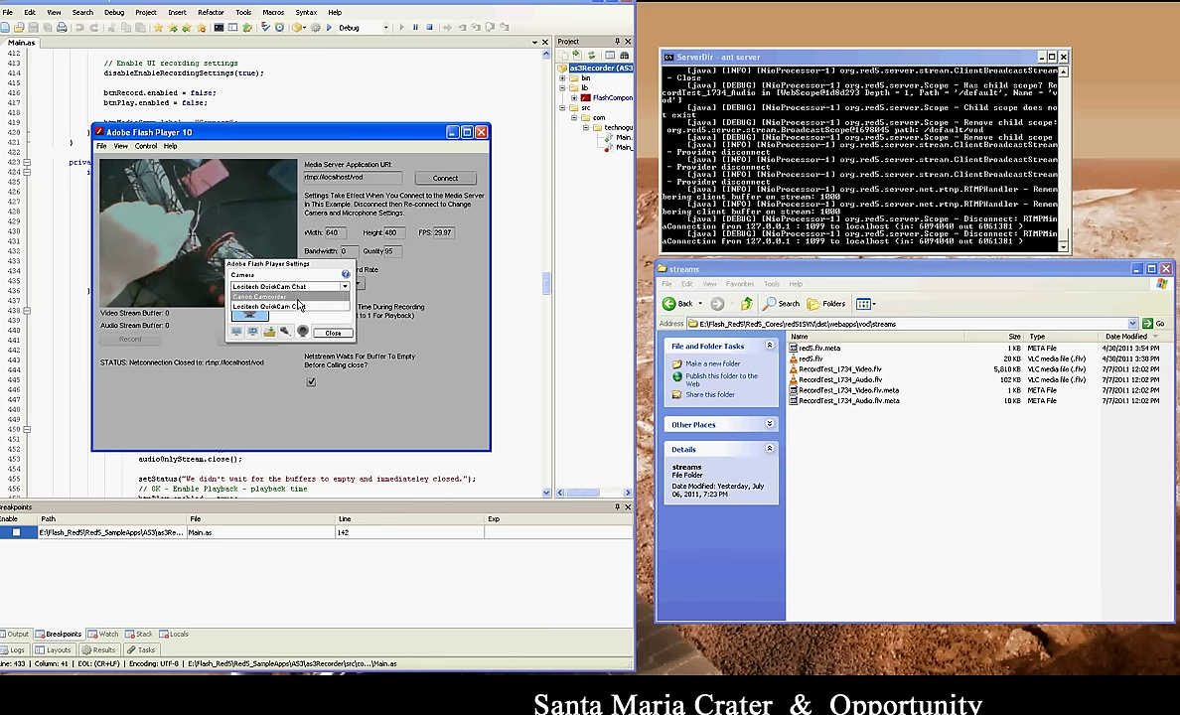
left_click(290, 296)
left_click(332, 333)
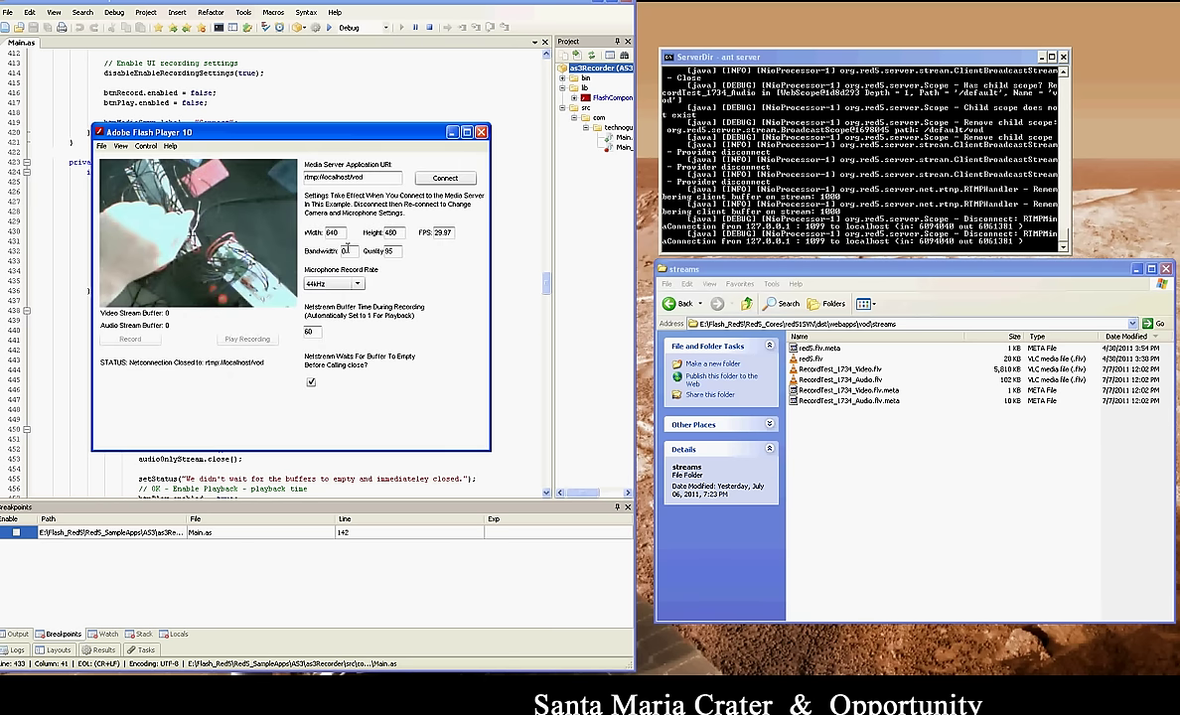
Reconnect to the server and record a short second clip with the camcorder.
left_click(443, 178)
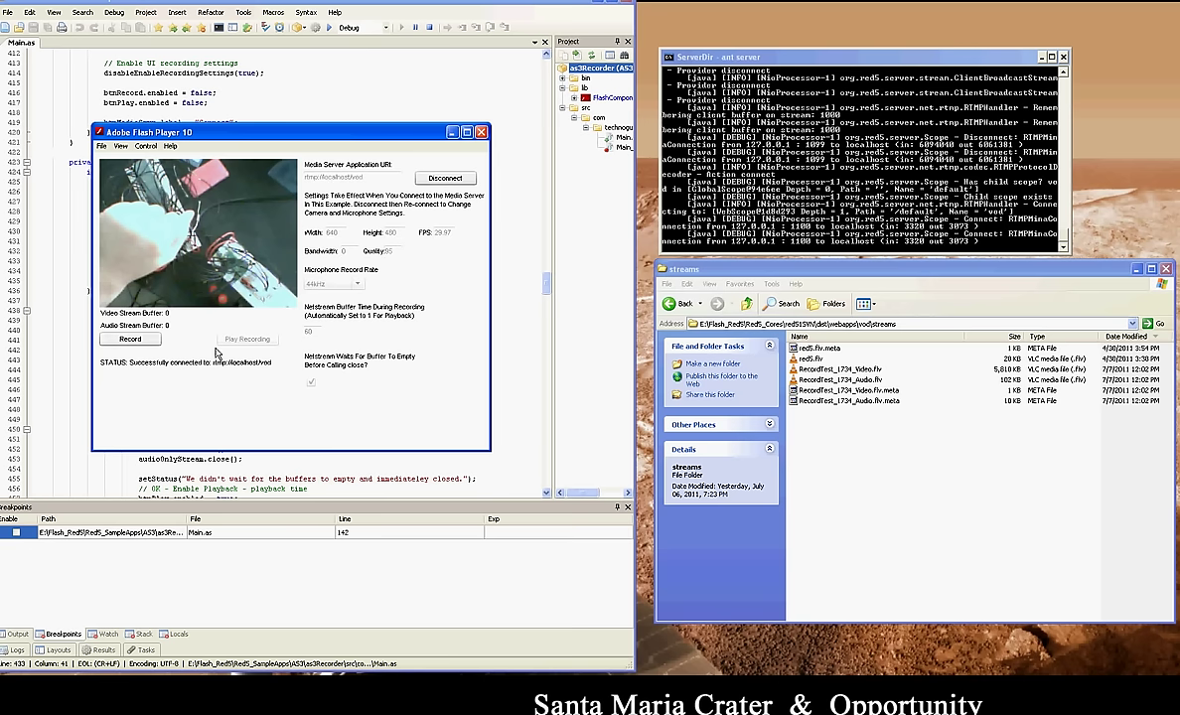
left_click(129, 339)
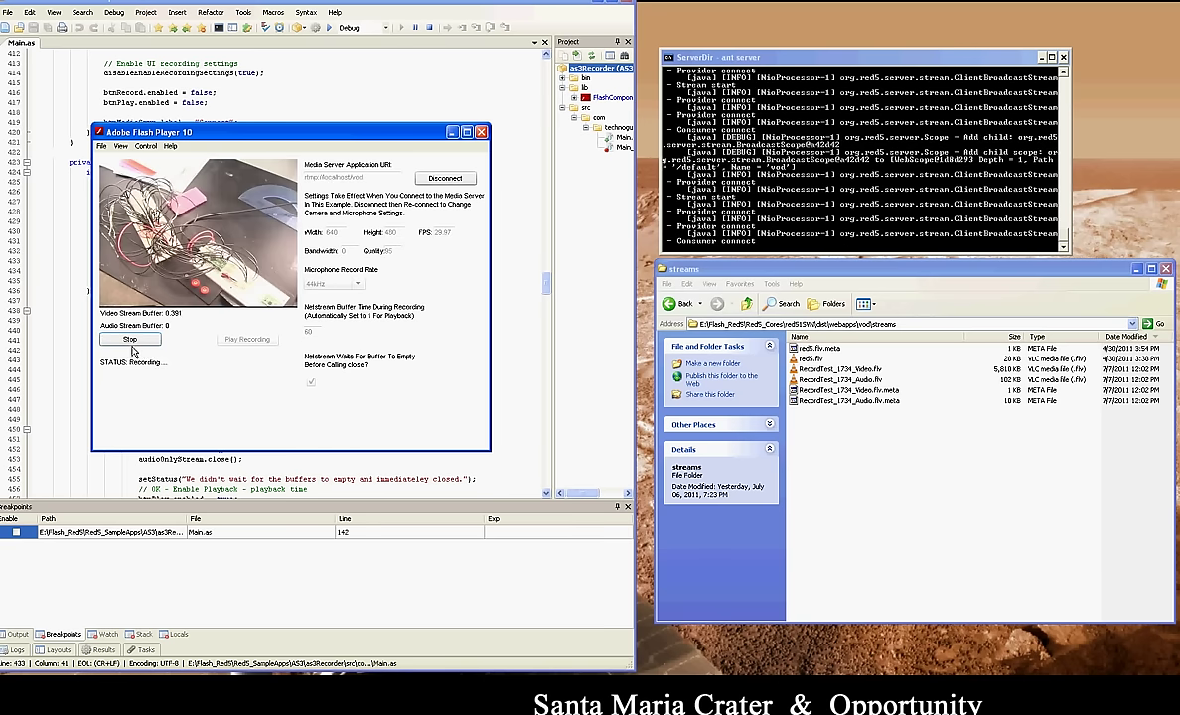
left_click(131, 340)
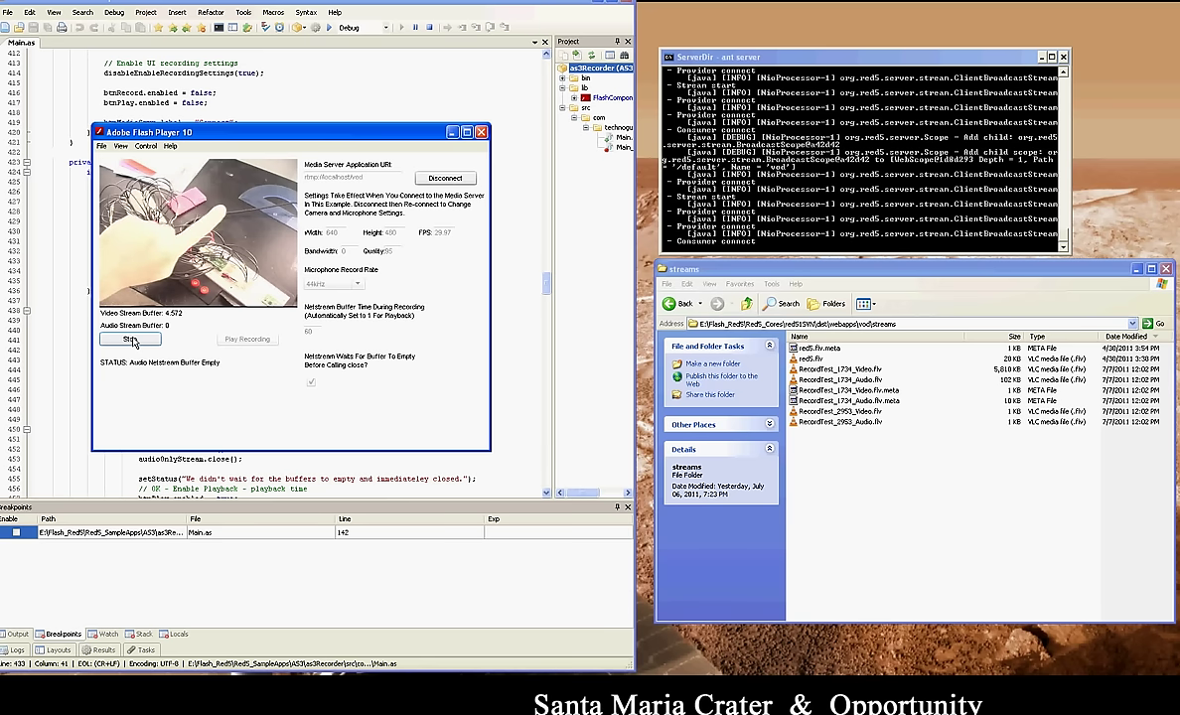
left_click(132, 340)
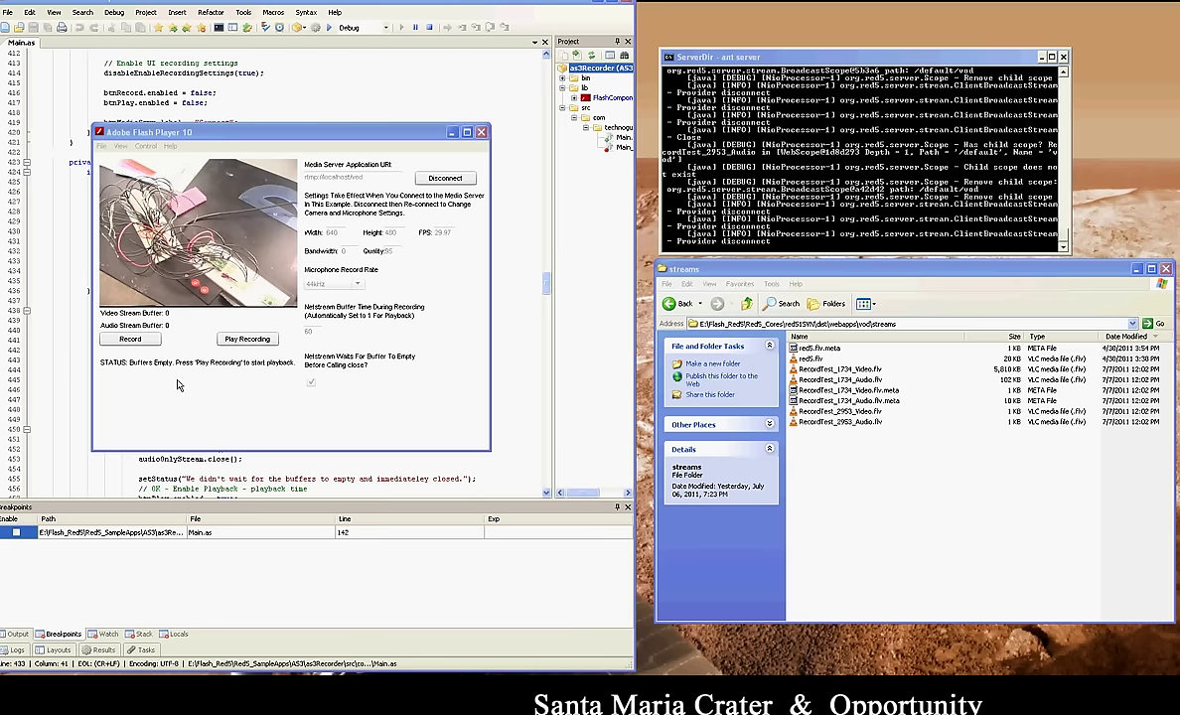
Play back the RecordTest_2953 recording and stop it.
left_click(243, 339)
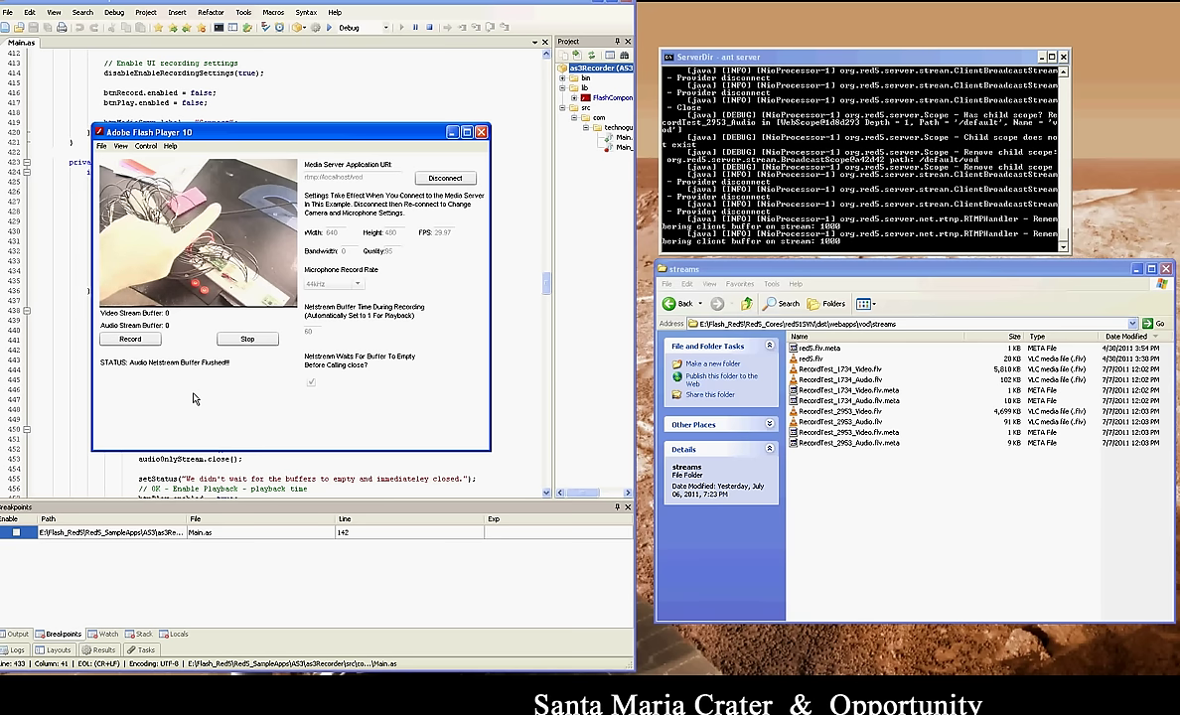
left_click(246, 340)
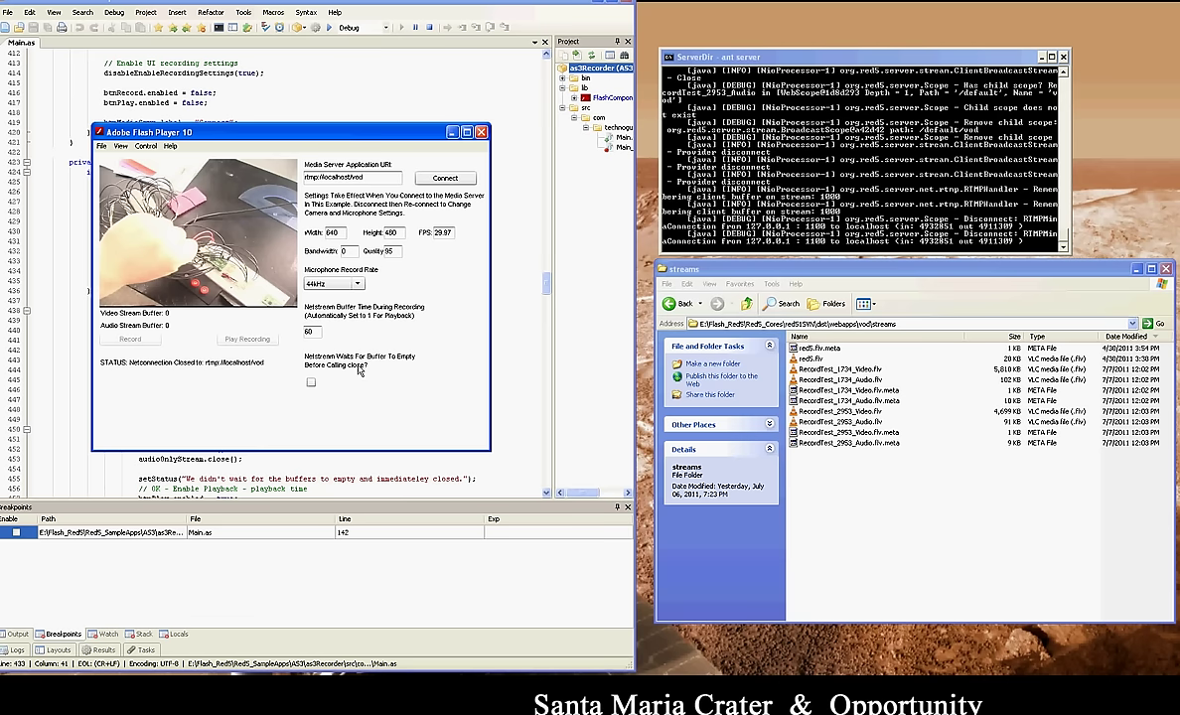
Connect, record the RecordTest_3484 clip, stop it, then play it back and stop.
left_click(442, 178)
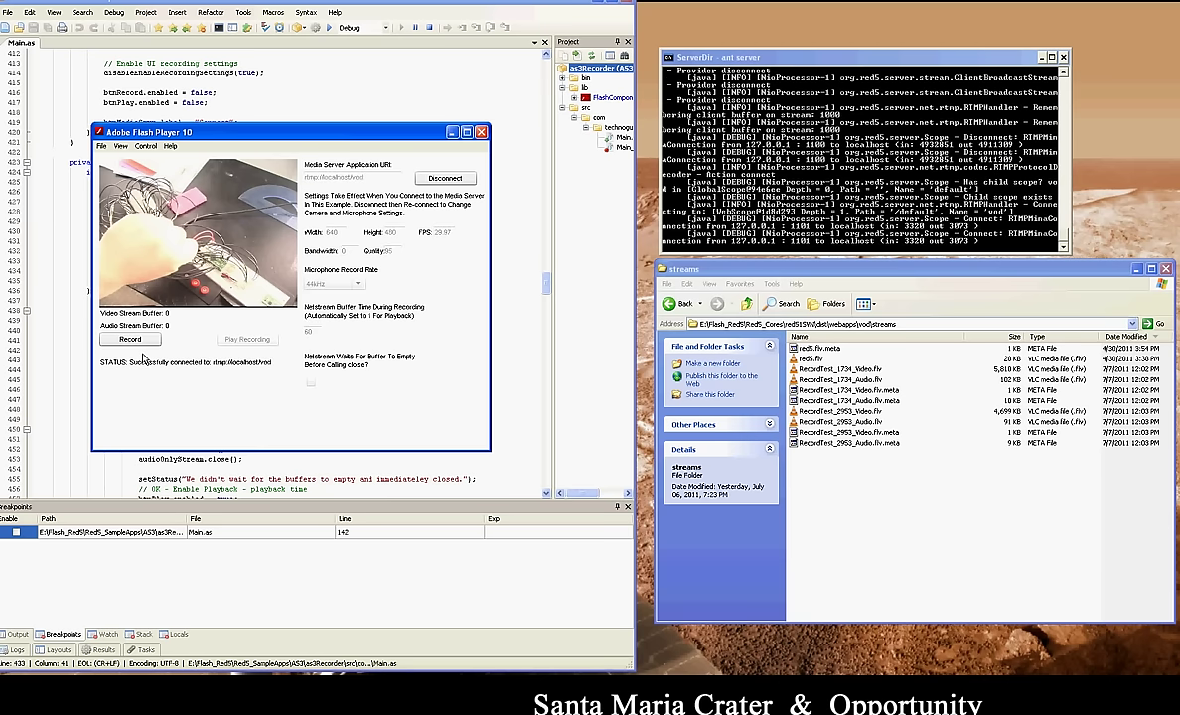
left_click(130, 339)
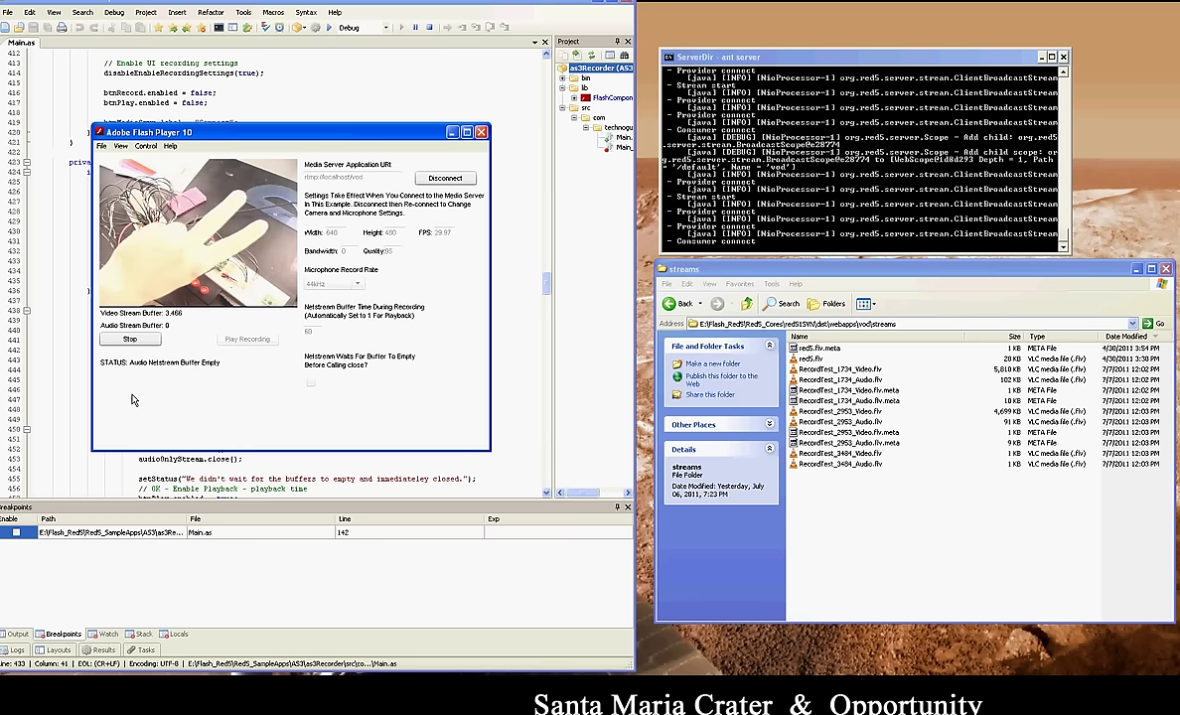
left_click(133, 341)
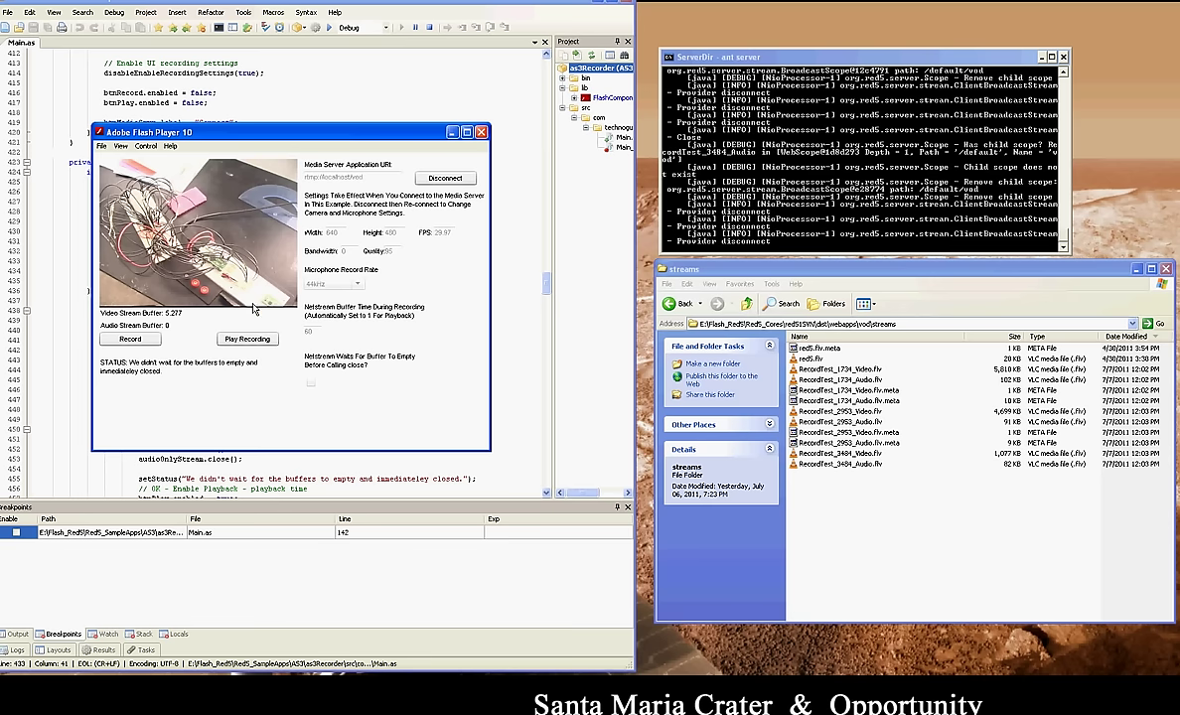
left_click(247, 339)
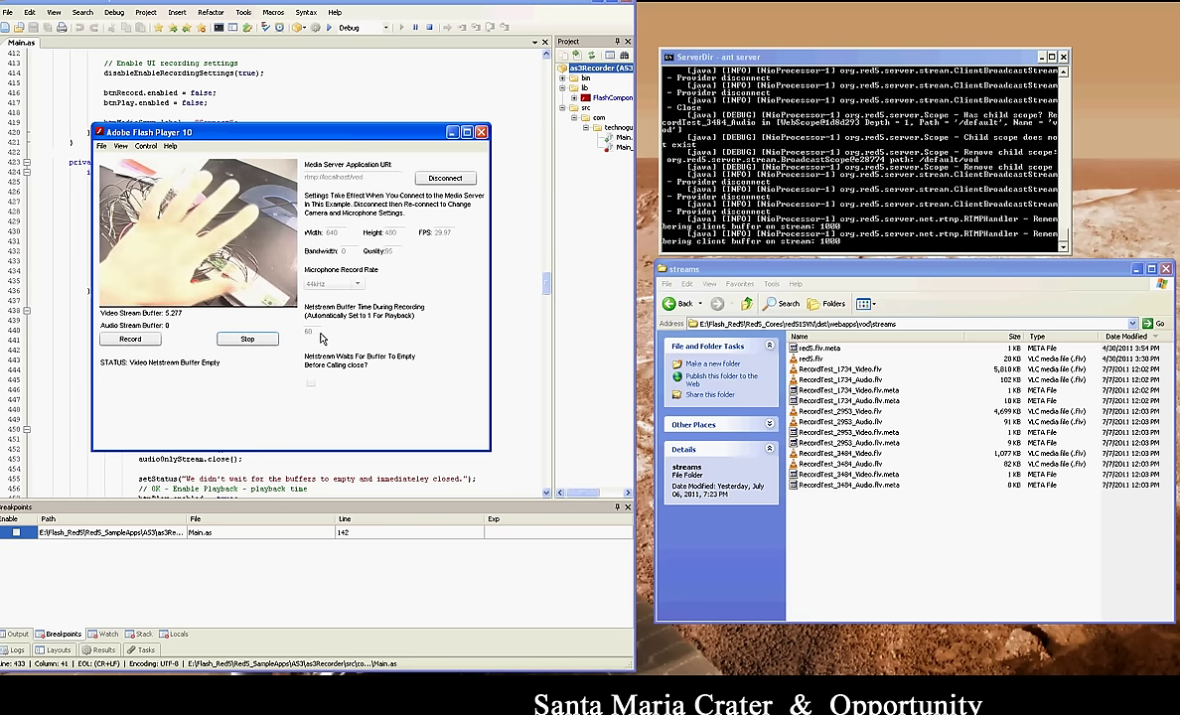
left_click(250, 341)
Disconnect and confirm Canon Camcorder is still the selected camera.
left_click(443, 179)
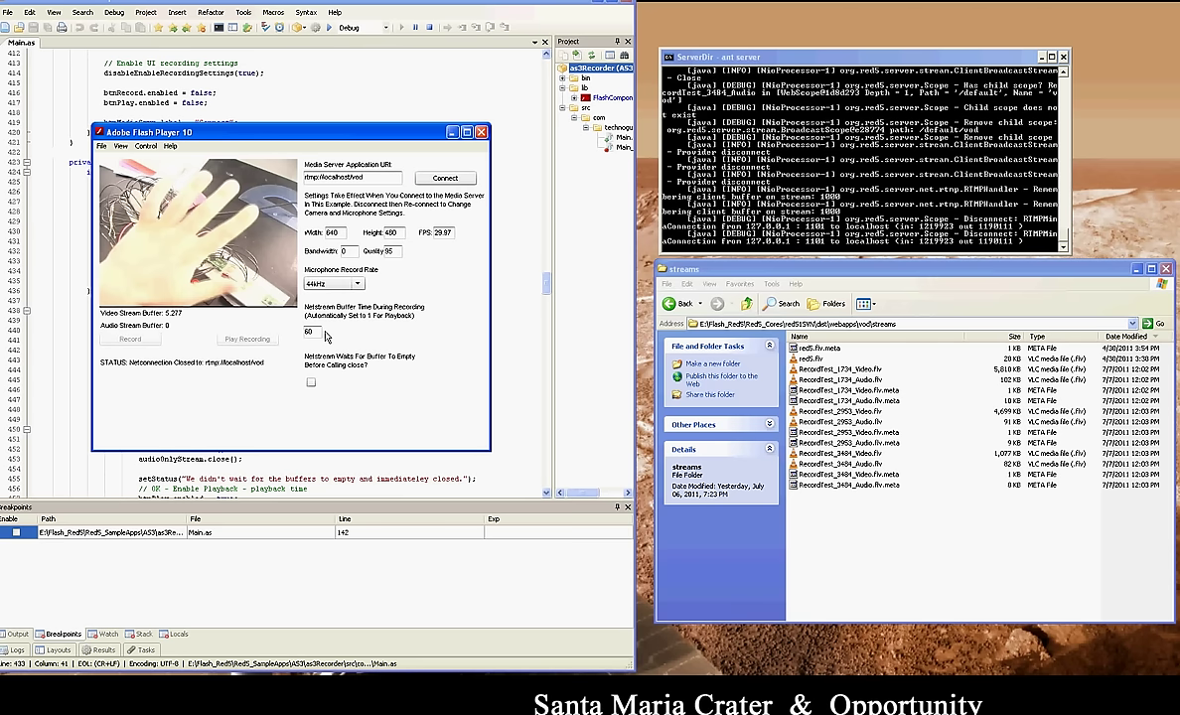
right_click(212, 240)
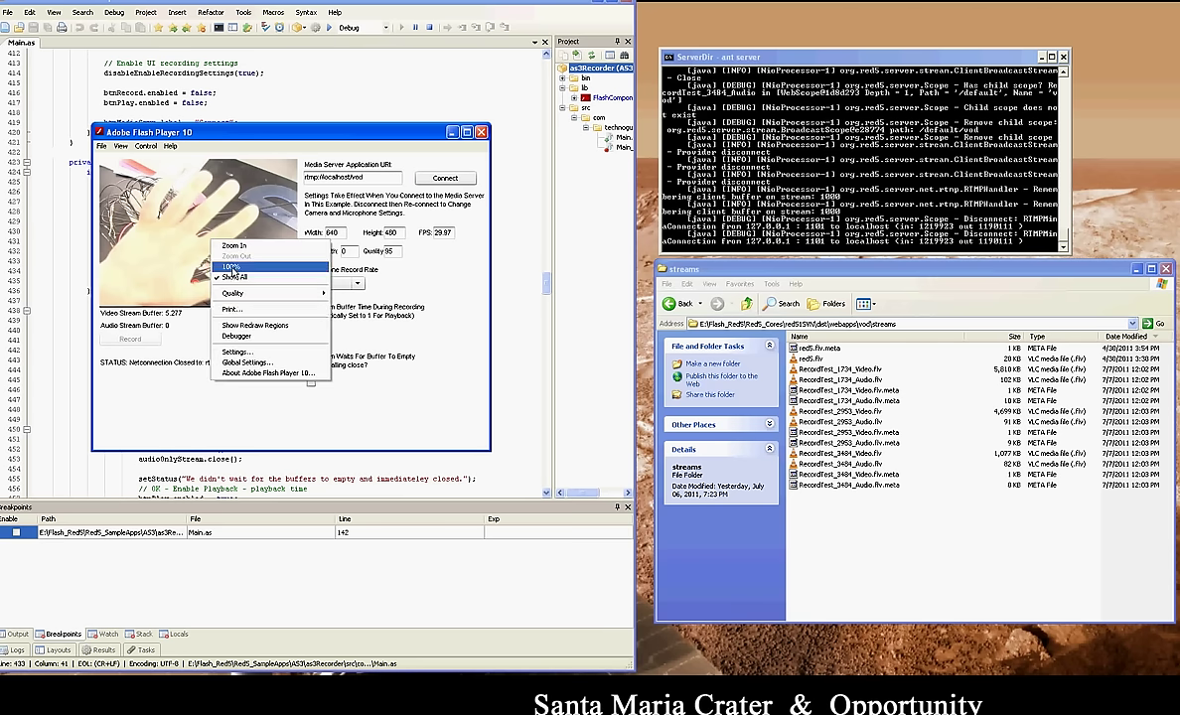
left_click(249, 354)
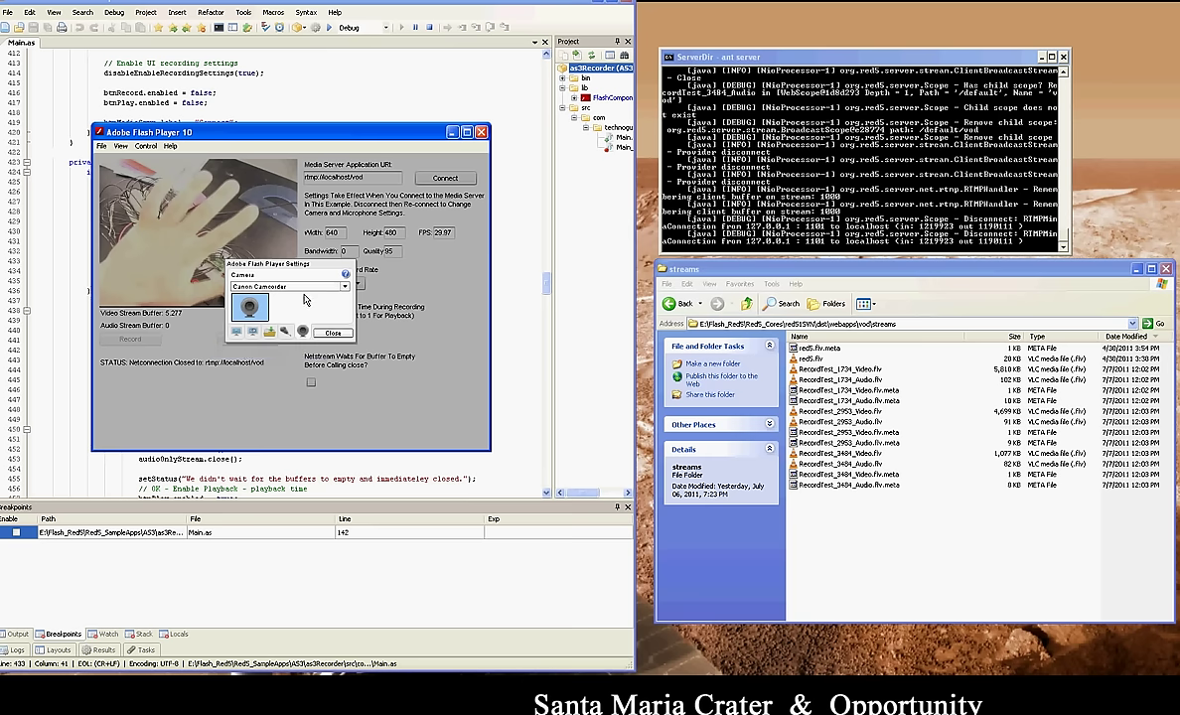
left_click(310, 287)
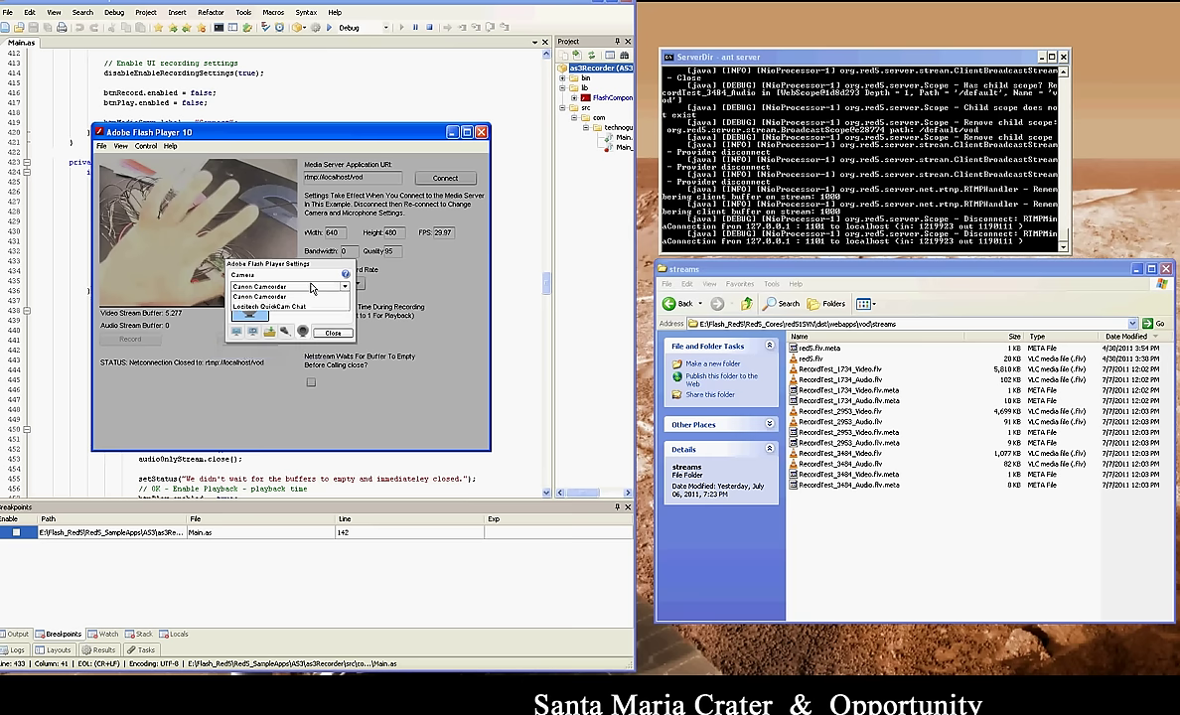
left_click(294, 309)
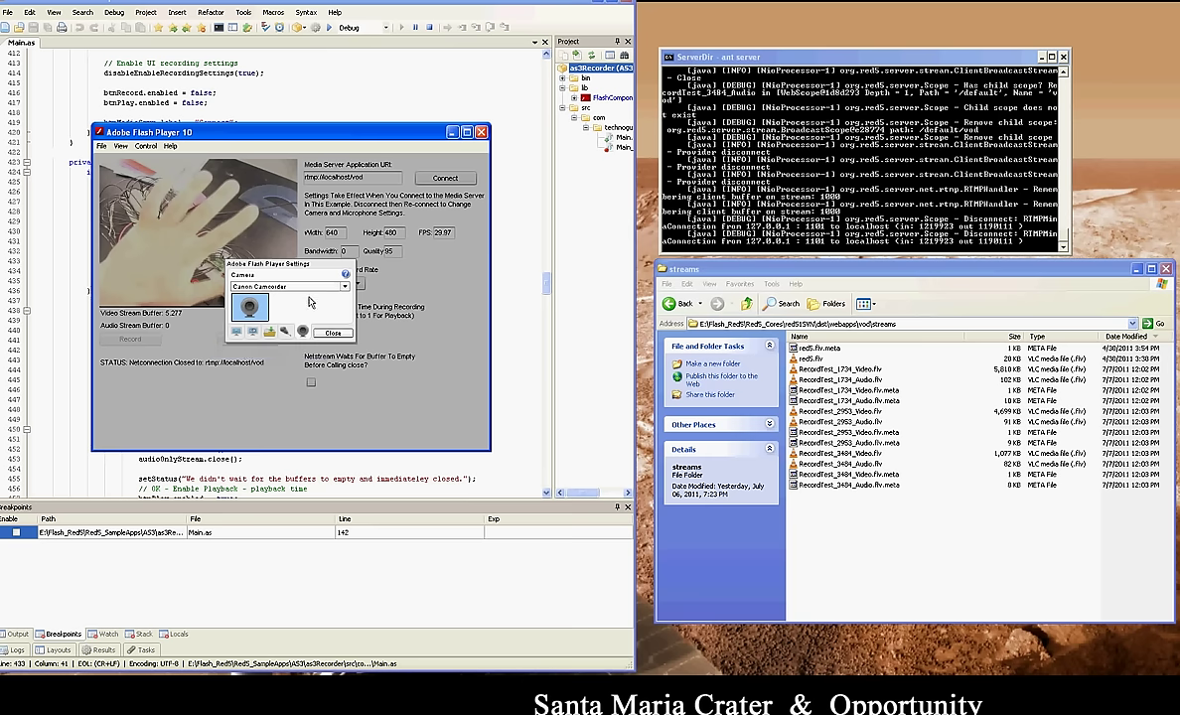
left_click(329, 332)
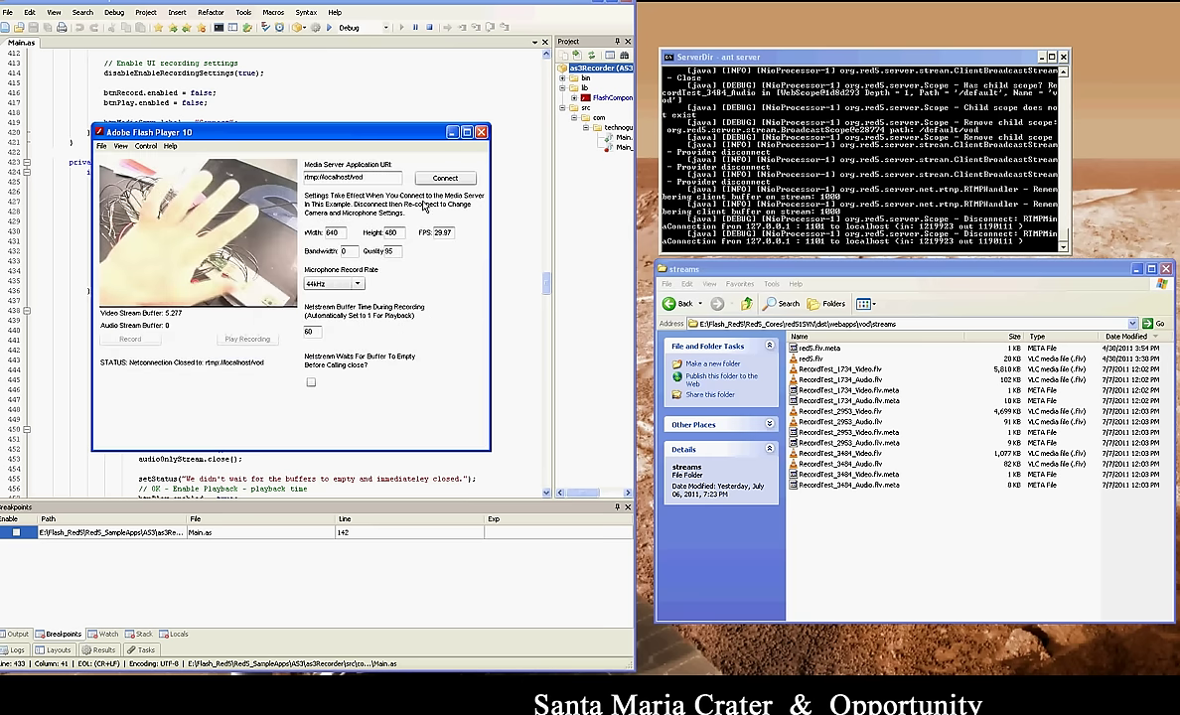
Change buffer time from 60 to 2, enable wait-for-buffer, and reconnect.
double_click(314, 332)
left_click(311, 384)
left_click(311, 333)
left_click(444, 179)
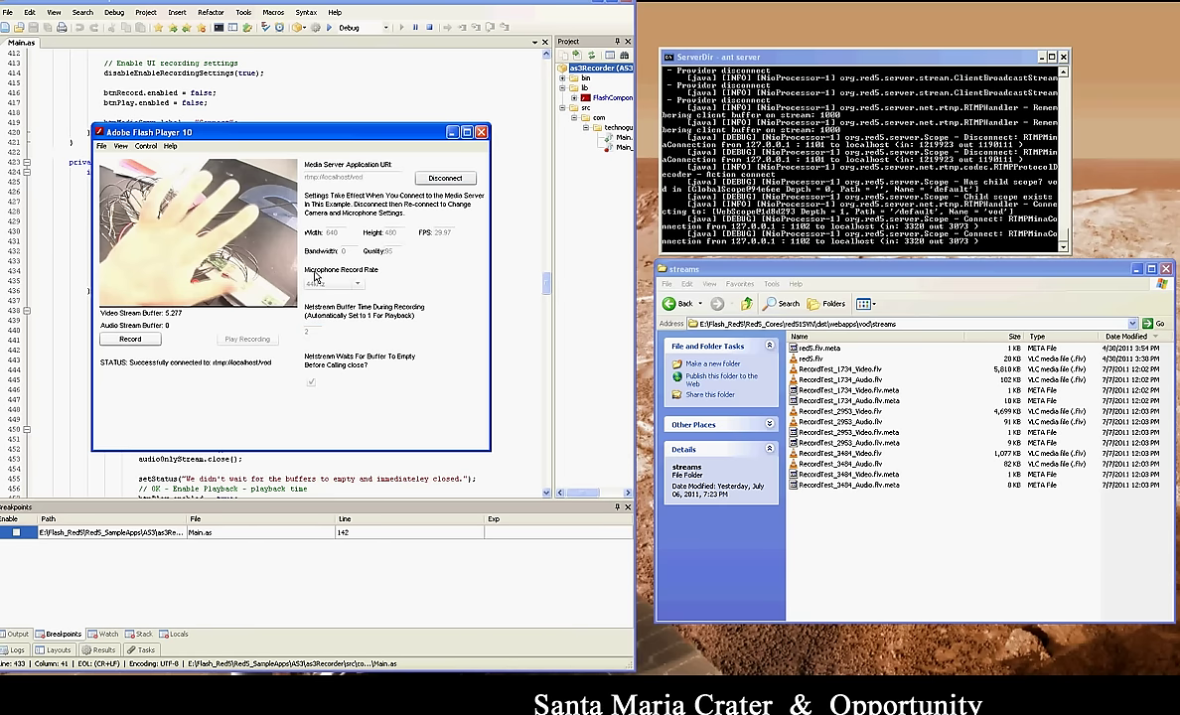
Record the RecordTest_4484 clip with the new buffer settings, then play it back and stop.
left_click(127, 340)
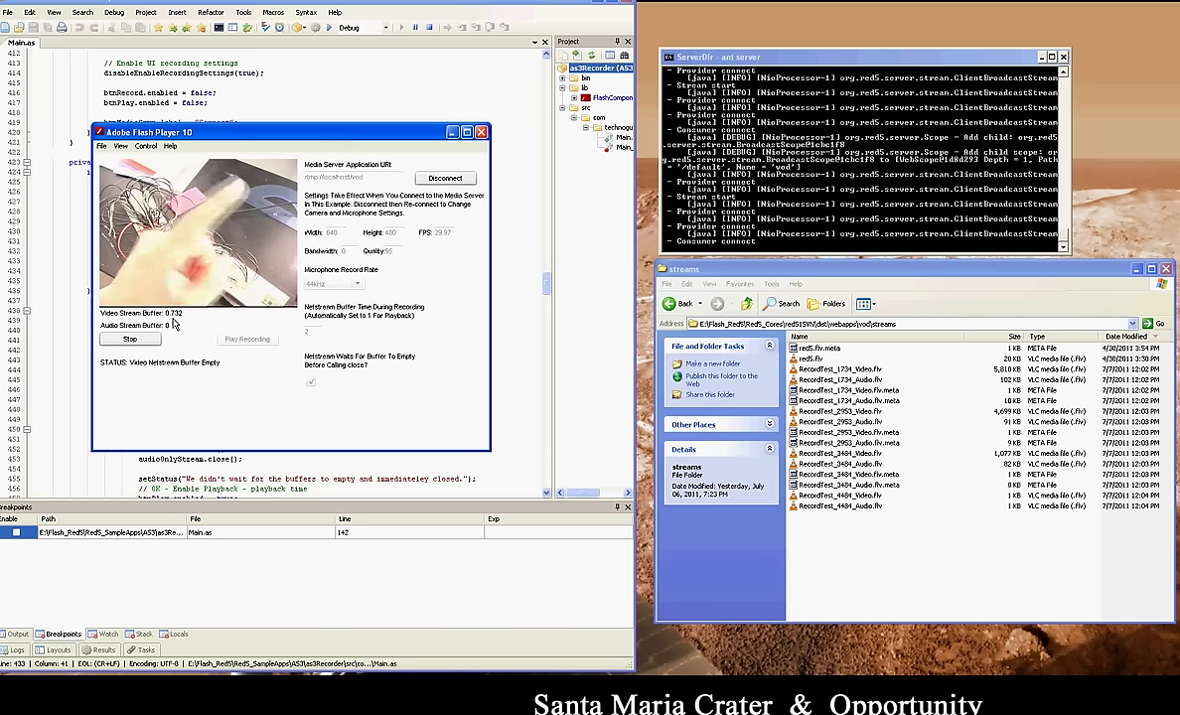
left_click(154, 339)
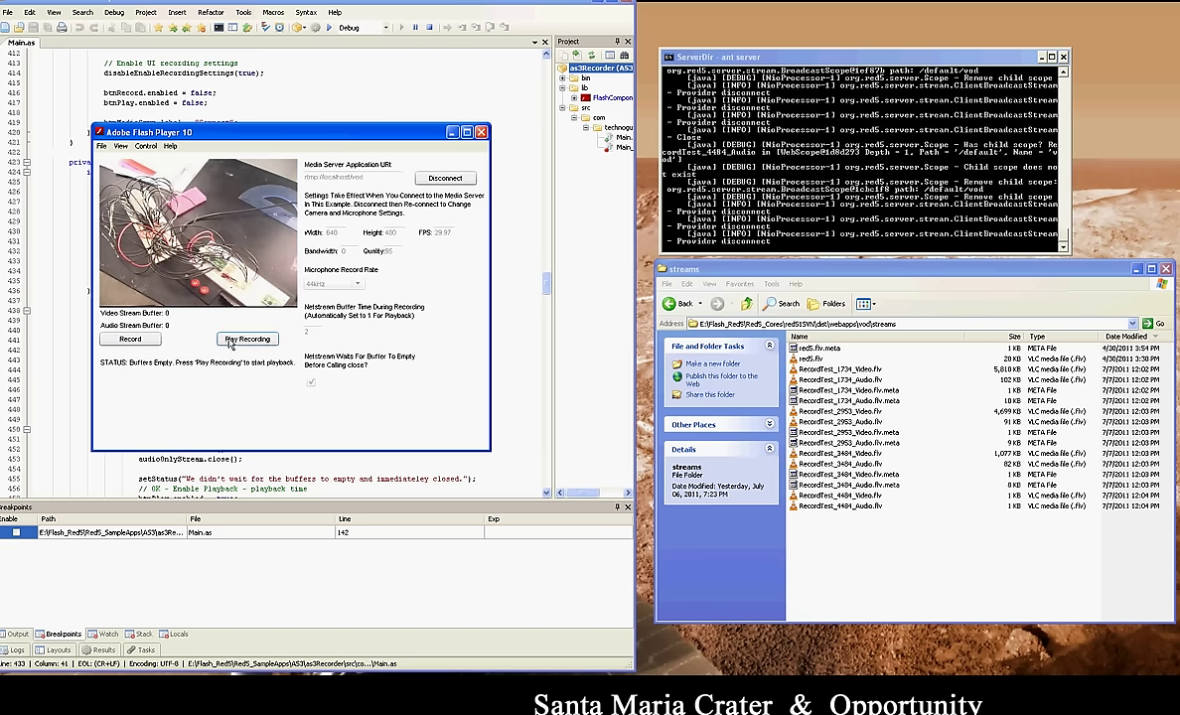
left_click(231, 340)
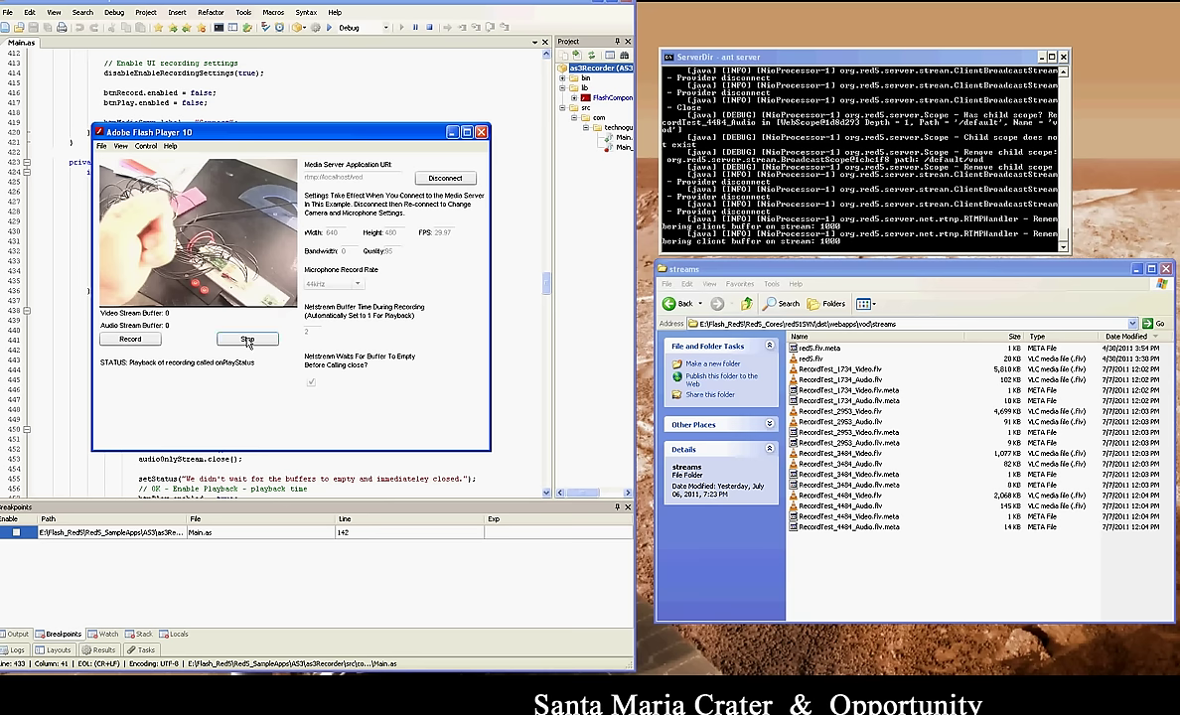
left_click(247, 339)
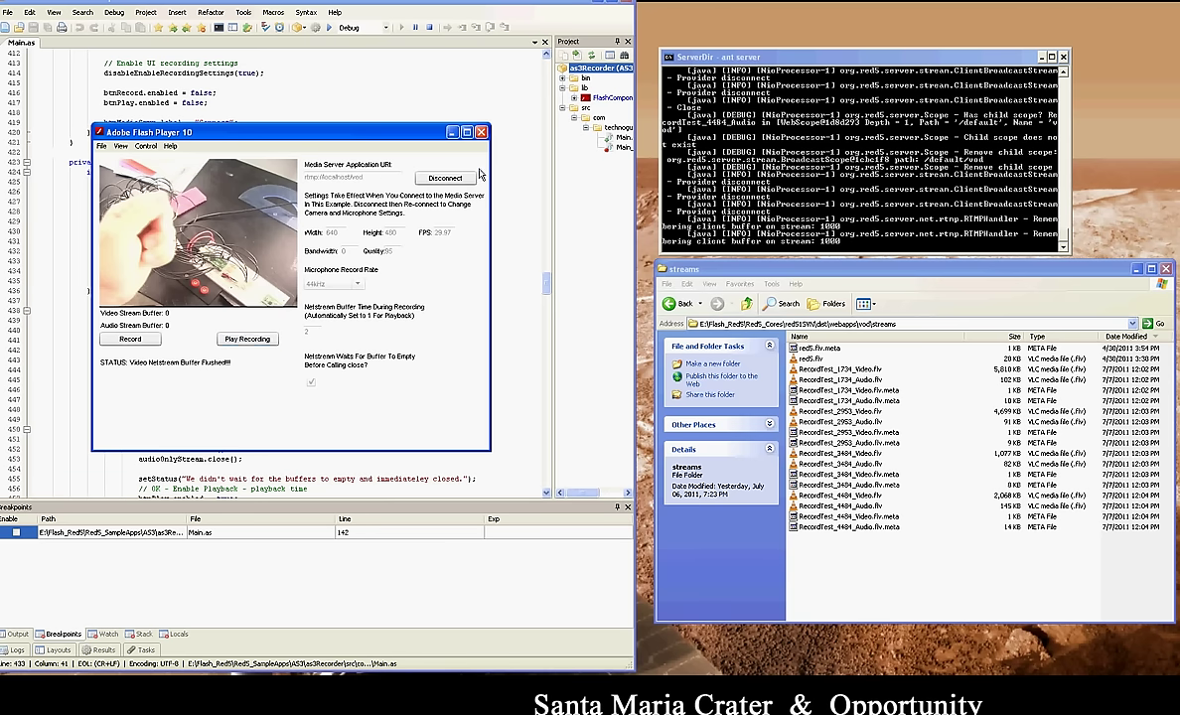
Disconnect, try exiting with Alt+F4, and dismiss the stop-recording note.
left_click(447, 179)
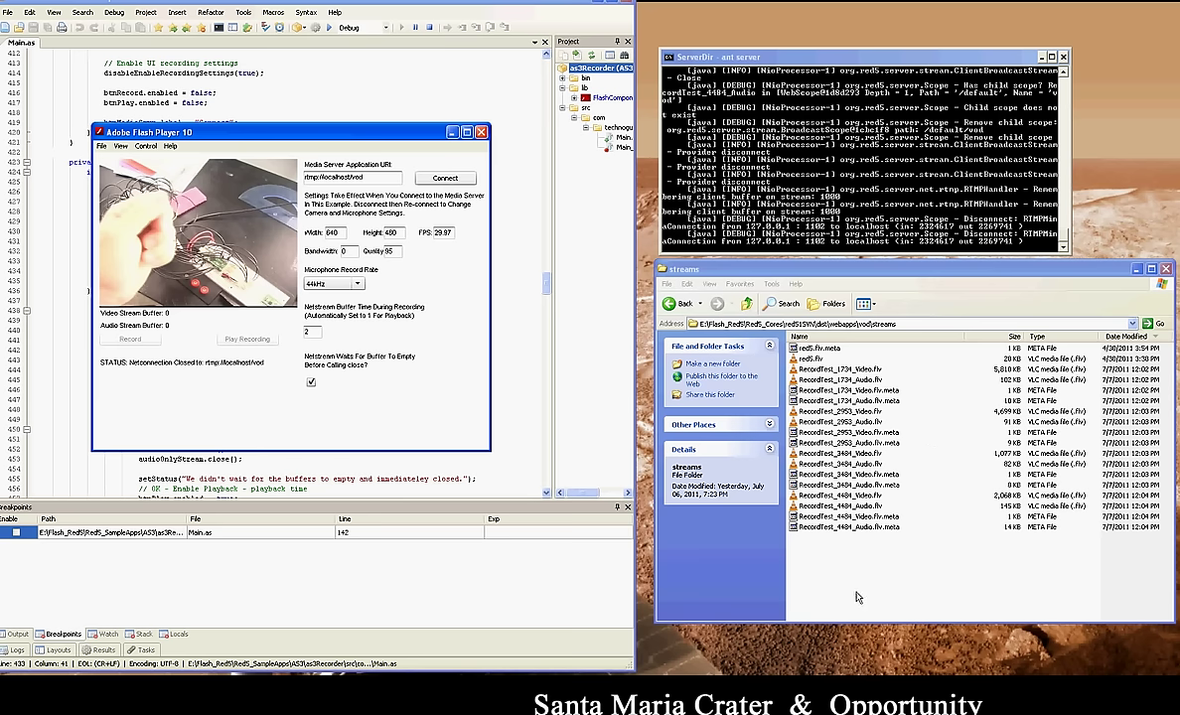
key("alt+F4")
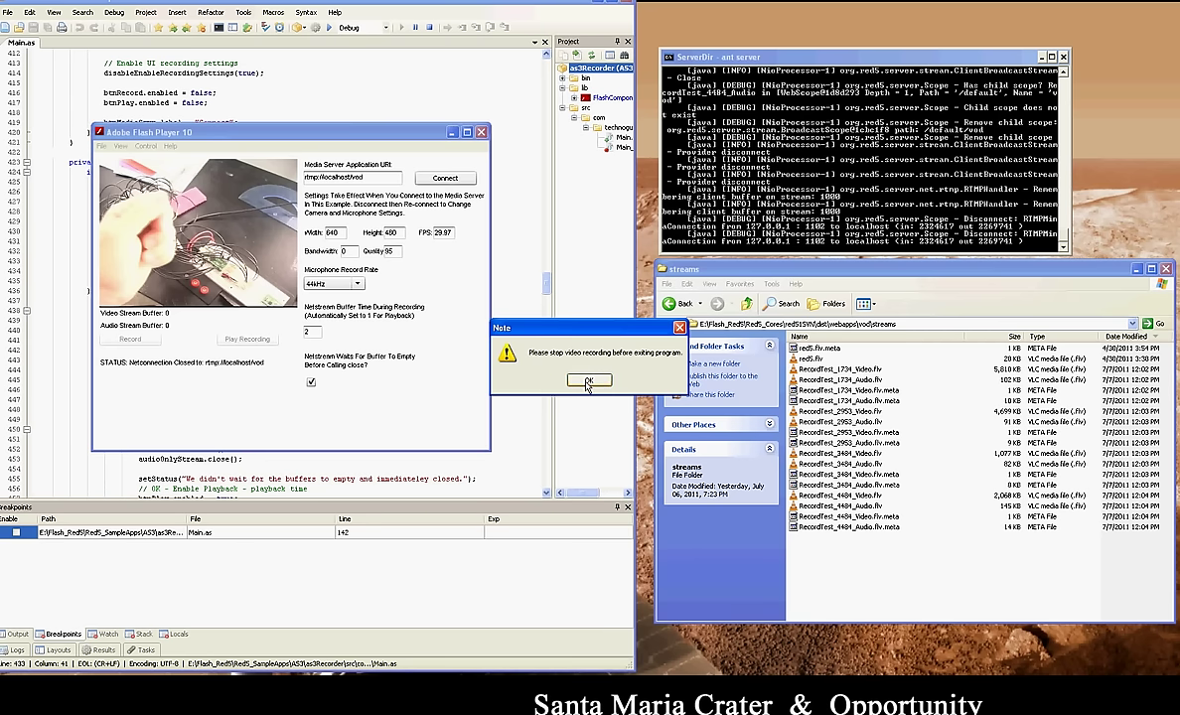
left_click(588, 382)
right_click(1132, 707)
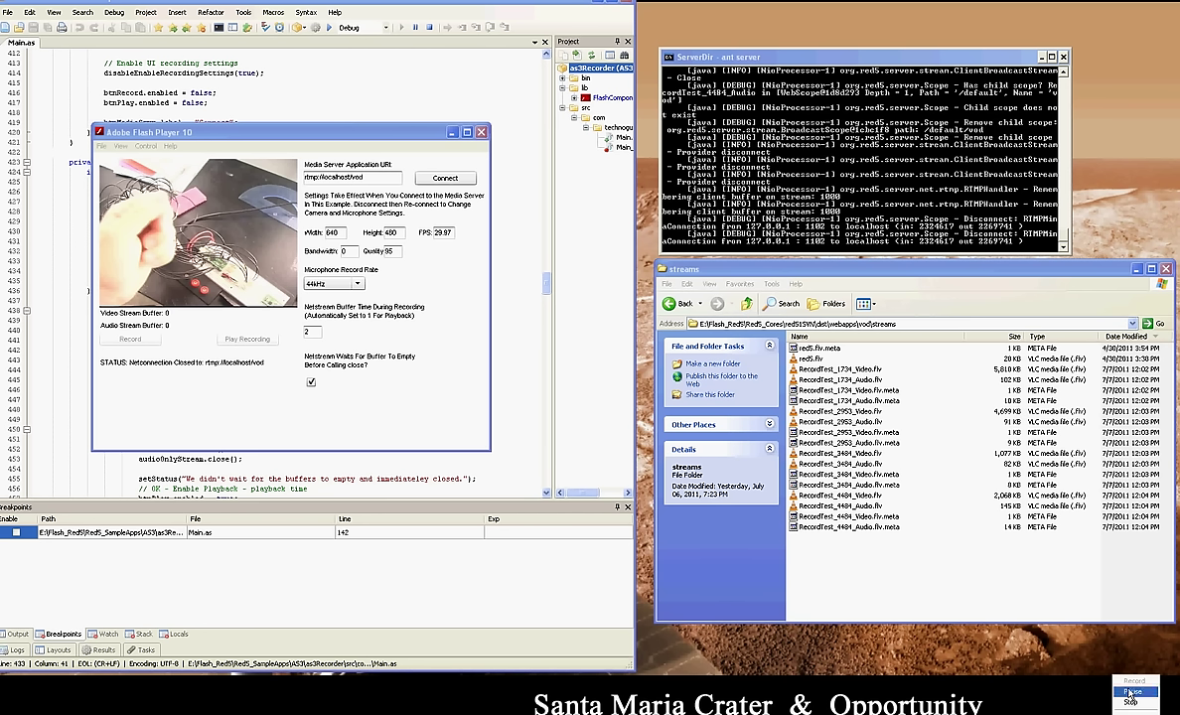